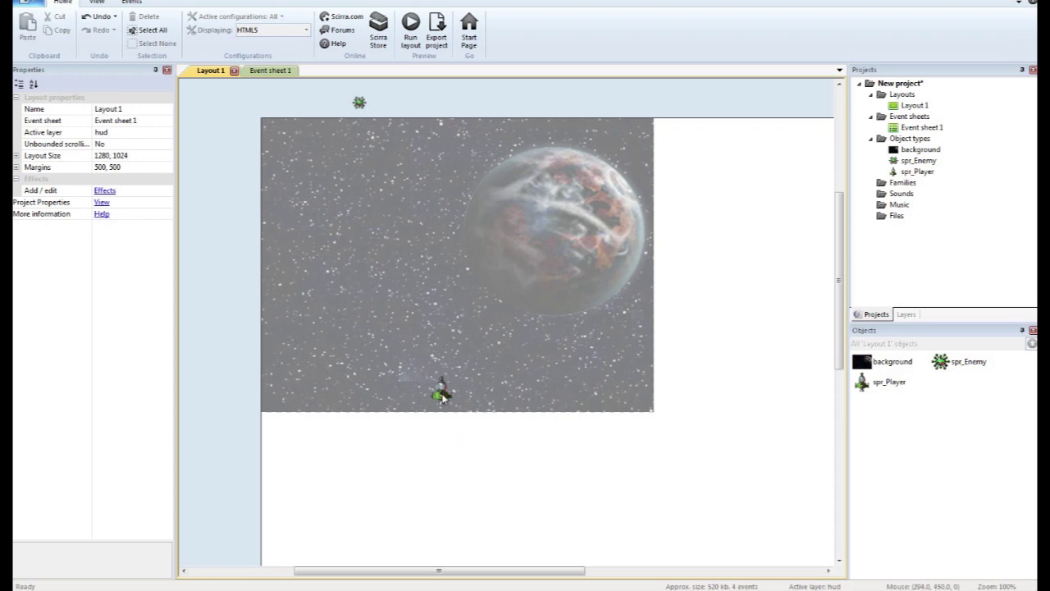
Give spr_Player a Number instance variable named Health with initial value 100
{"action": "left_click", "coordinate": [441, 391]}
{"action": "left_click", "coordinate": [123, 226]}
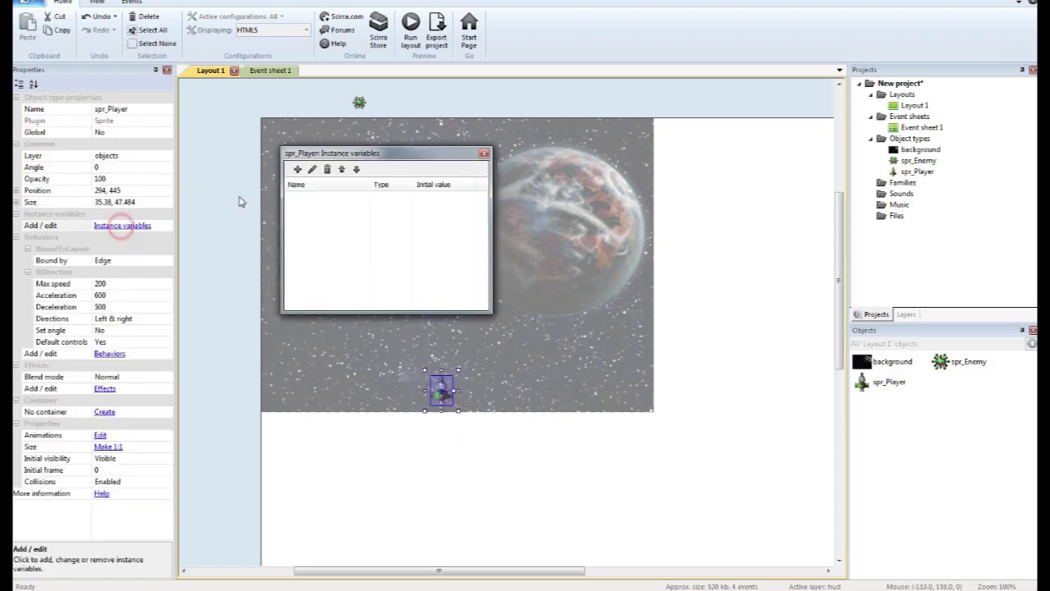
{"action": "left_click", "coordinate": [292, 172]}
{"action": "type", "text": "Health"}
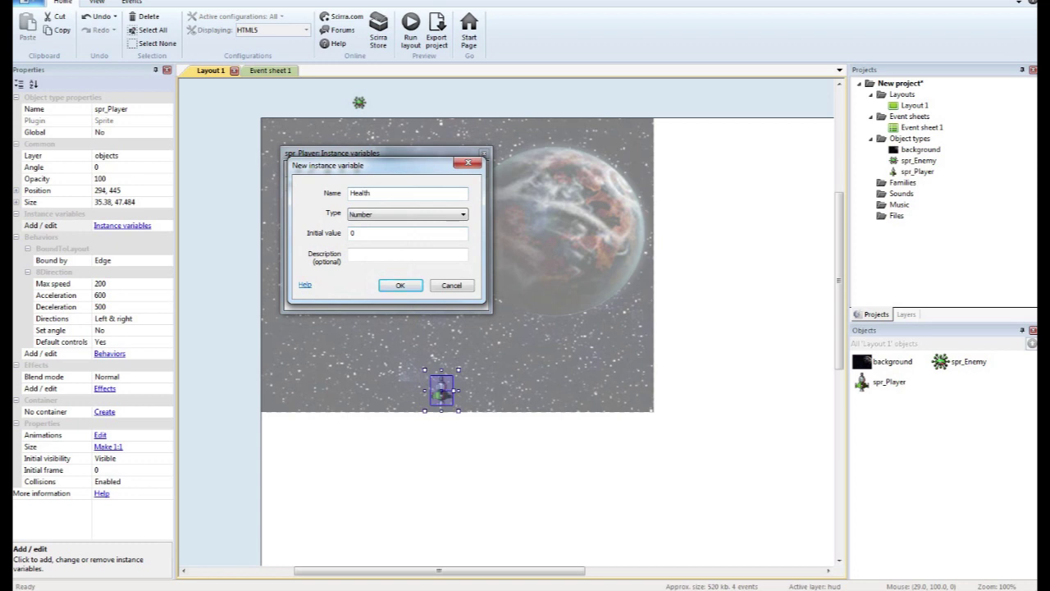
{"action": "double_click", "coordinate": [431, 235]}
{"action": "left_click", "coordinate": [401, 286]}
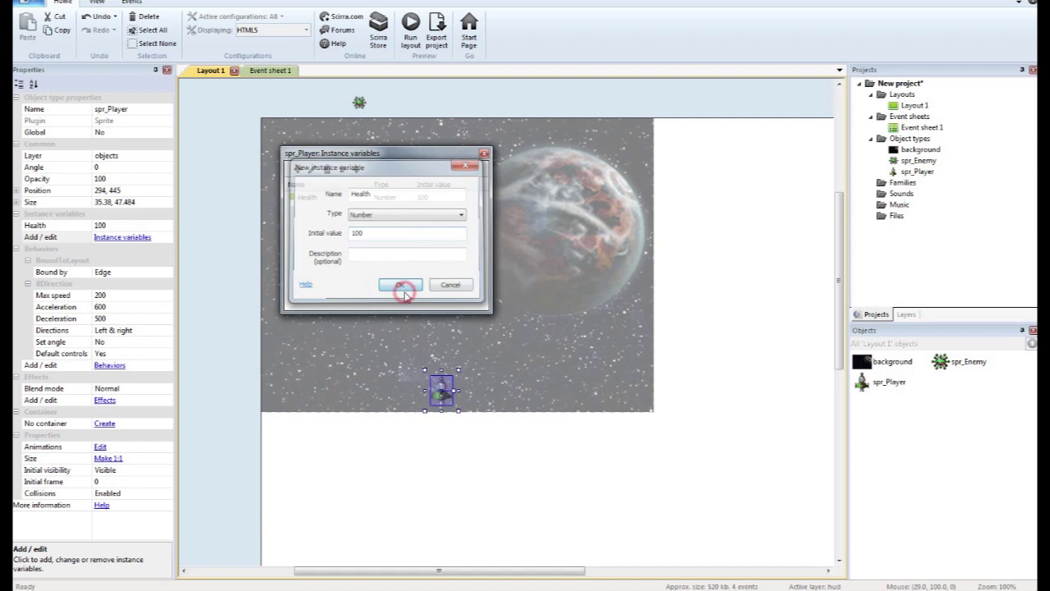
{"action": "left_click", "coordinate": [484, 154]}
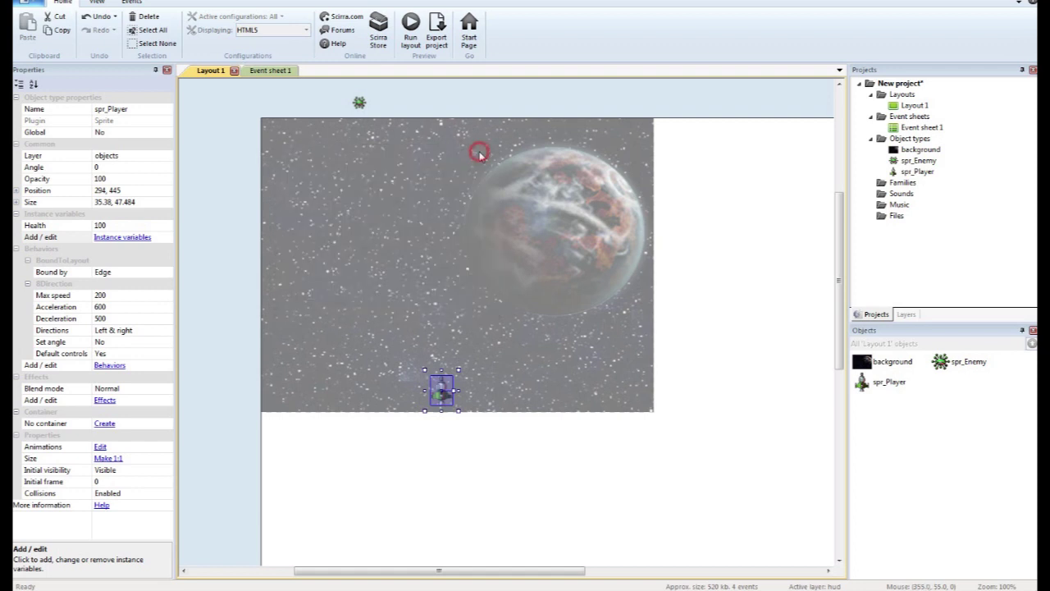
{"action": "left_click", "coordinate": [370, 450]}
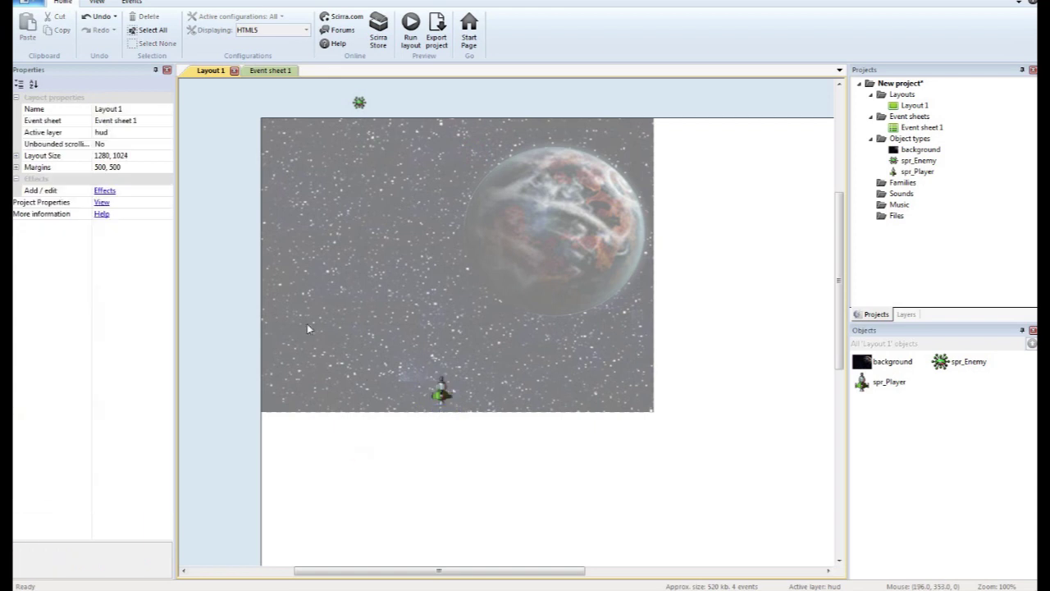
Insert a new Sprite on the hud layer, fill it solid red, and nudge it right
{"action": "double_click", "coordinate": [251, 304]}
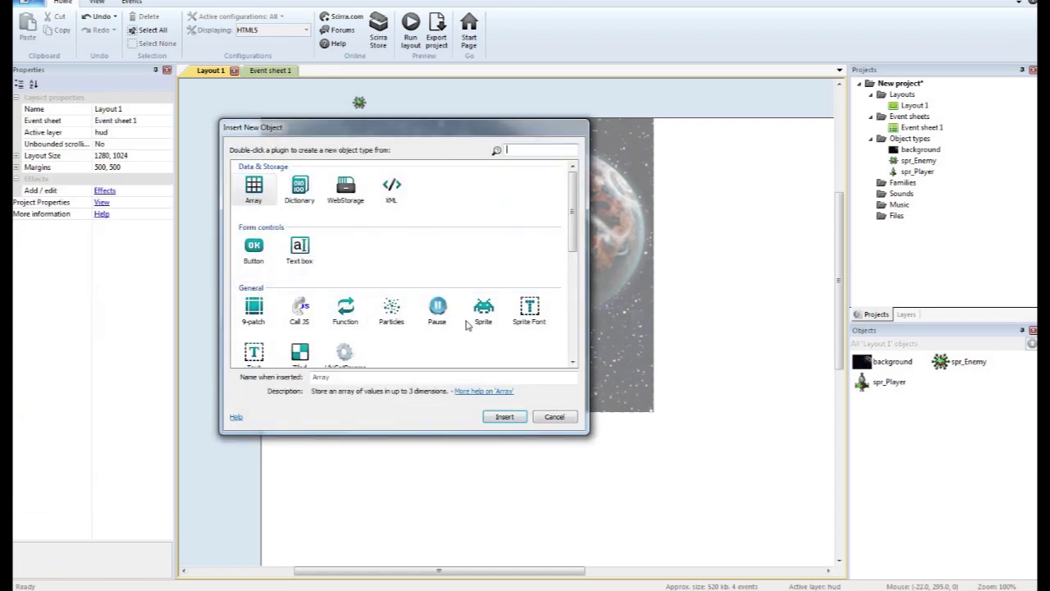
{"action": "double_click", "coordinate": [495, 314]}
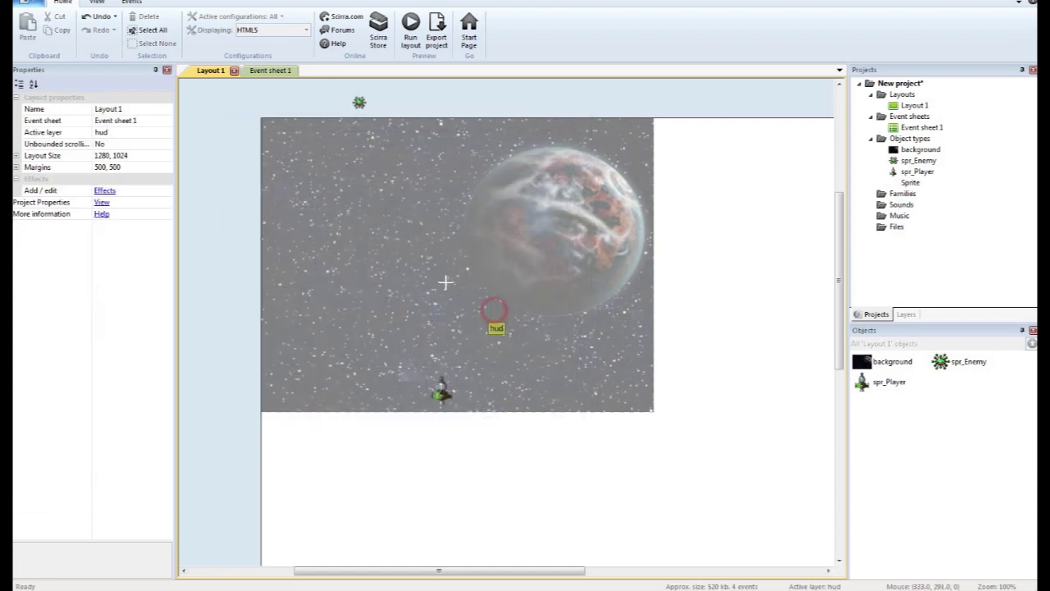
{"action": "left_click", "coordinate": [248, 231]}
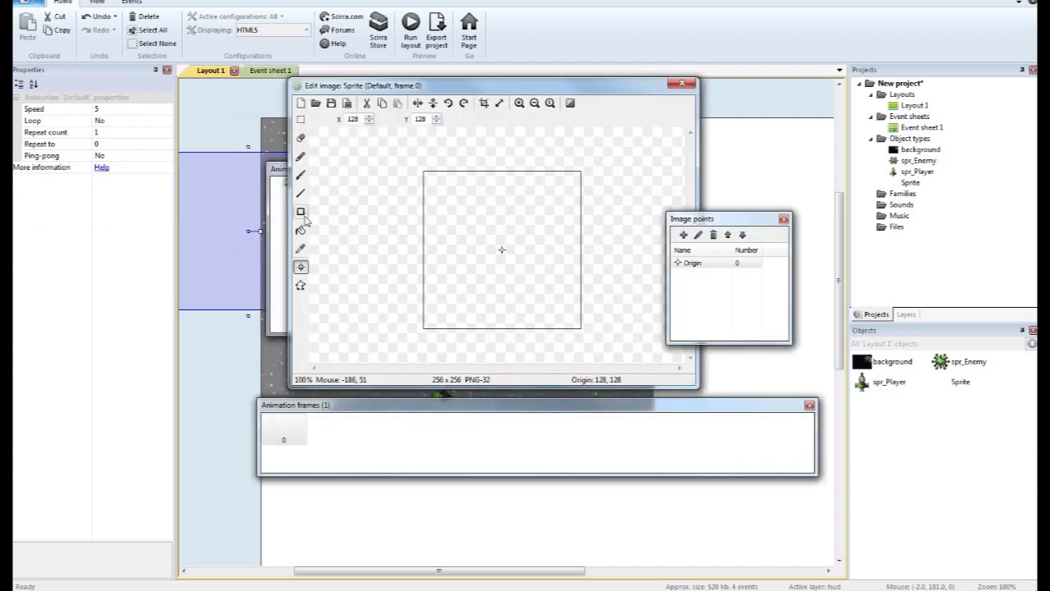
{"action": "left_click", "coordinate": [302, 230]}
{"action": "left_click", "coordinate": [251, 236]}
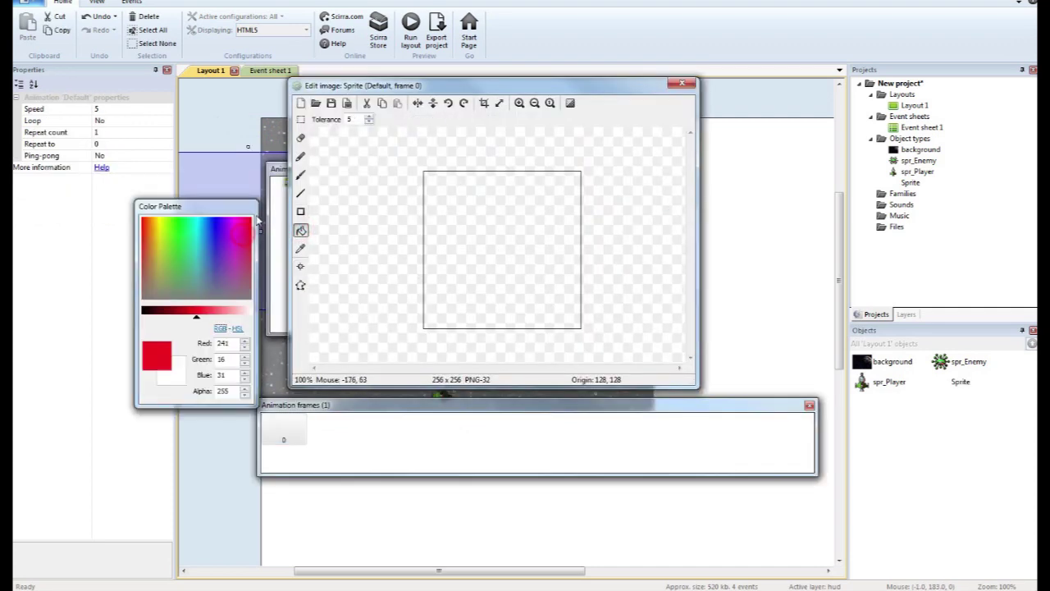
{"action": "left_click", "coordinate": [549, 257]}
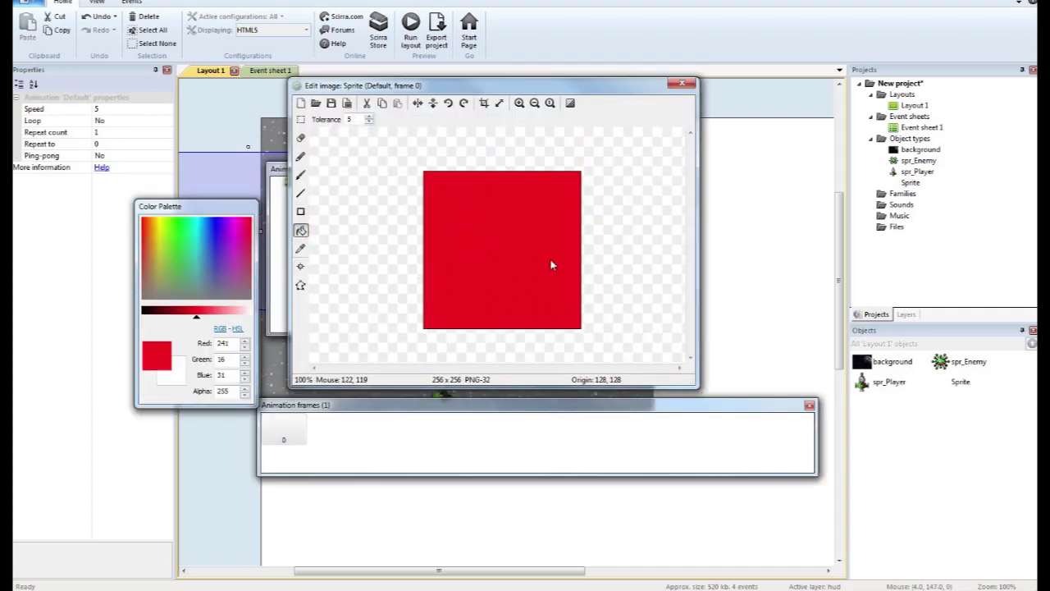
{"action": "left_click", "coordinate": [682, 83]}
{"action": "left_click_drag", "start_coordinate": [237, 258], "coordinate": [313, 269]}
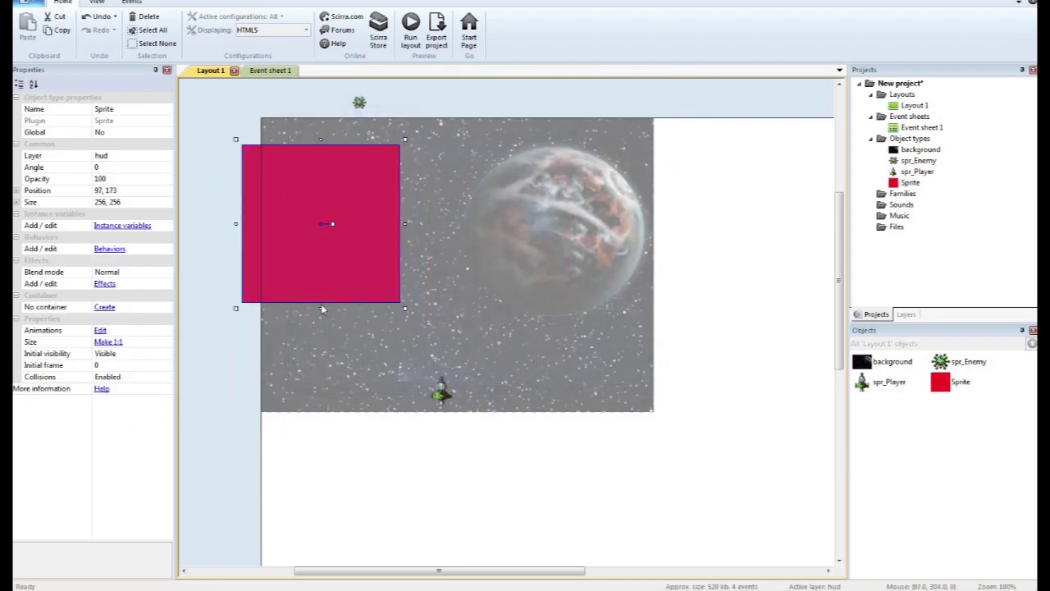
Resize the red sprite into a thin 100 × 15 bar
{"action": "left_click_drag", "start_coordinate": [319, 309], "coordinate": [332, 159]}
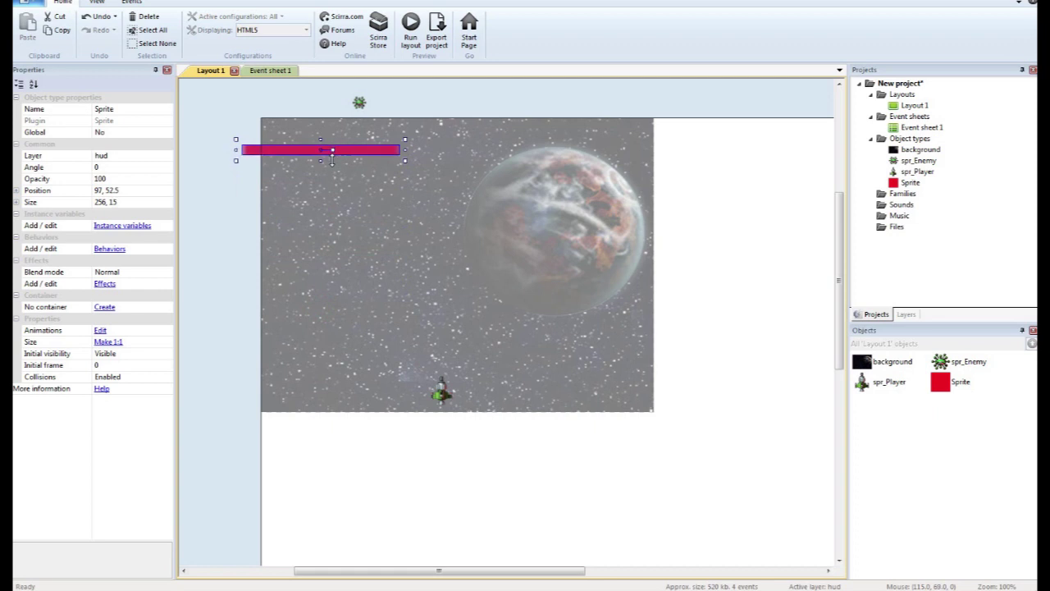
{"action": "left_click", "coordinate": [133, 202]}
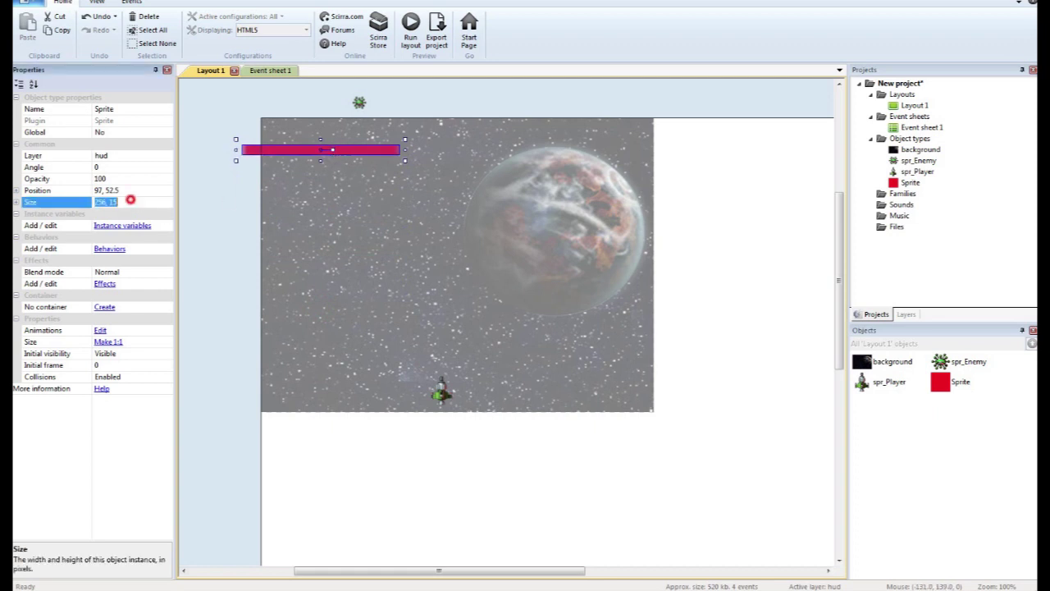
{"action": "type", "text": "100, 15"}
{"action": "key", "text": "Return"}
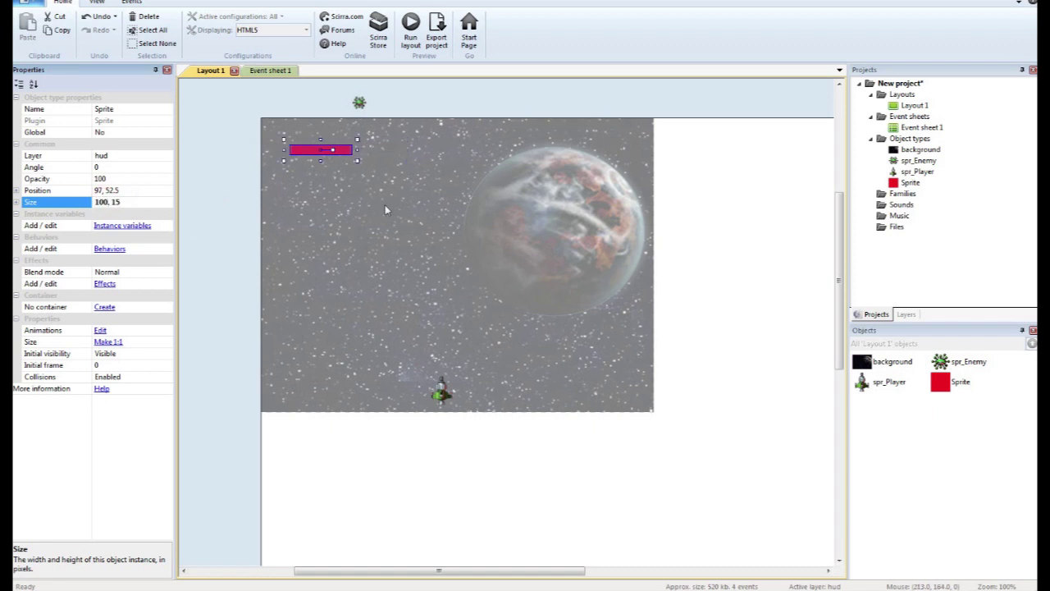
Move the red bar to the layout's top-left corner at 60, 21, then view Event sheet 1
{"action": "left_click_drag", "start_coordinate": [310, 153], "coordinate": [286, 133]}
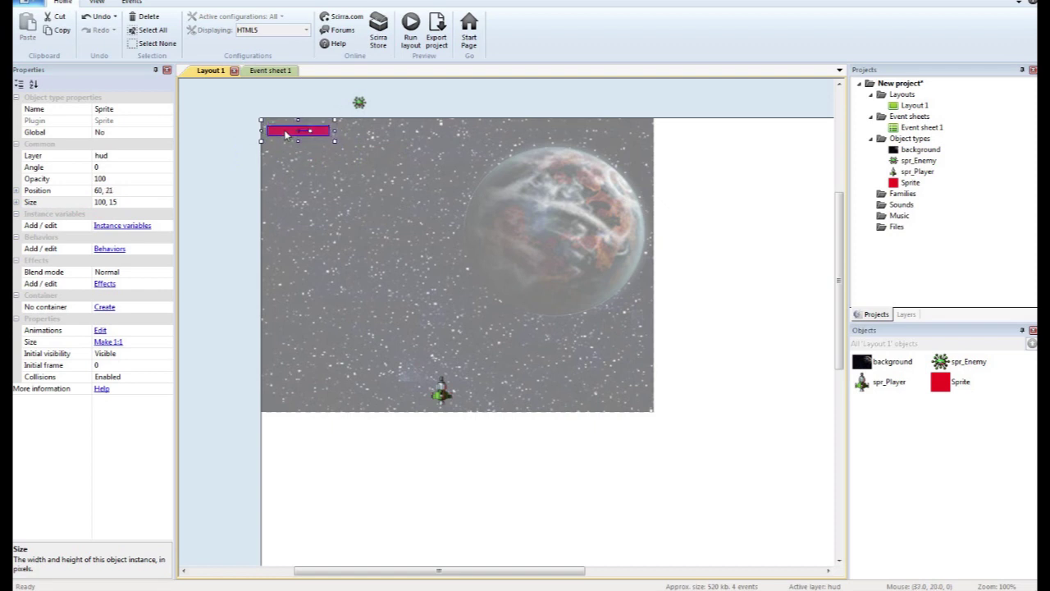
{"action": "left_click", "coordinate": [242, 151]}
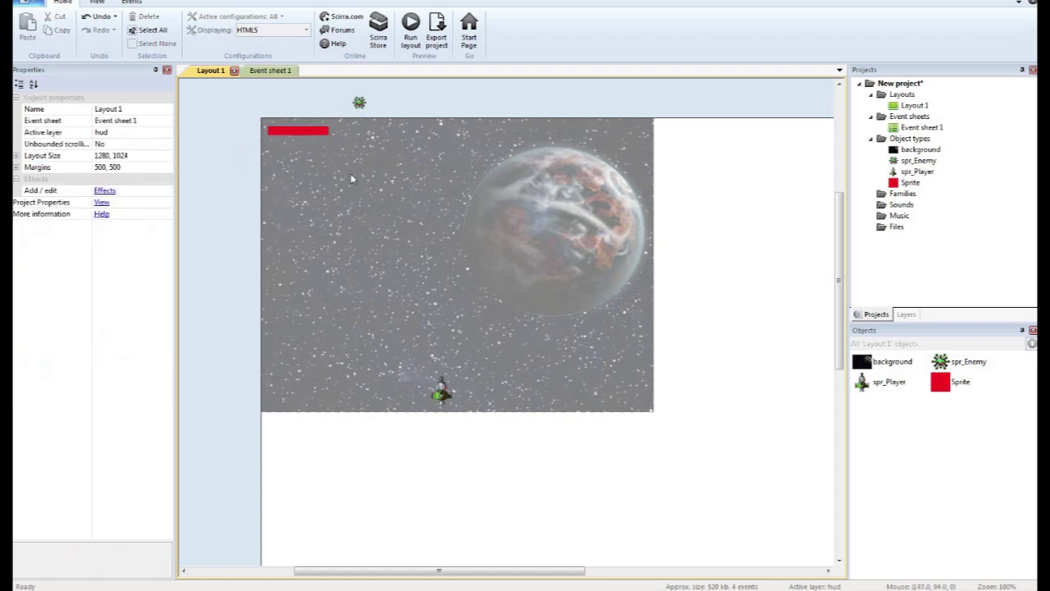
{"action": "left_click", "coordinate": [276, 72]}
Add a Subtract 10 from spr_Player's Health action to the enemy collision event
{"action": "left_click", "coordinate": [371, 230]}
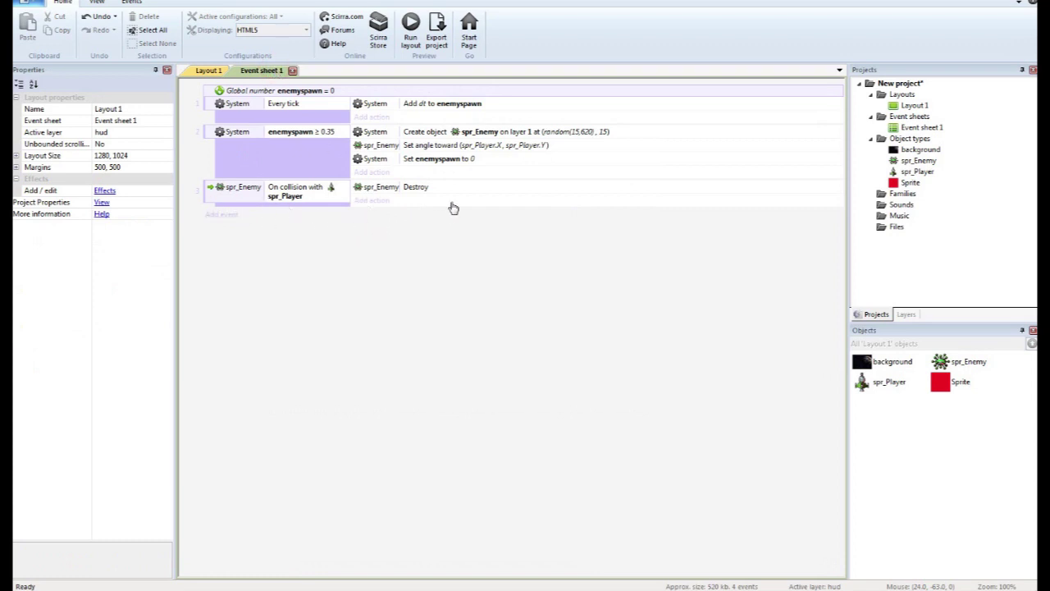
{"action": "left_click", "coordinate": [374, 201]}
{"action": "left_click", "coordinate": [375, 202]}
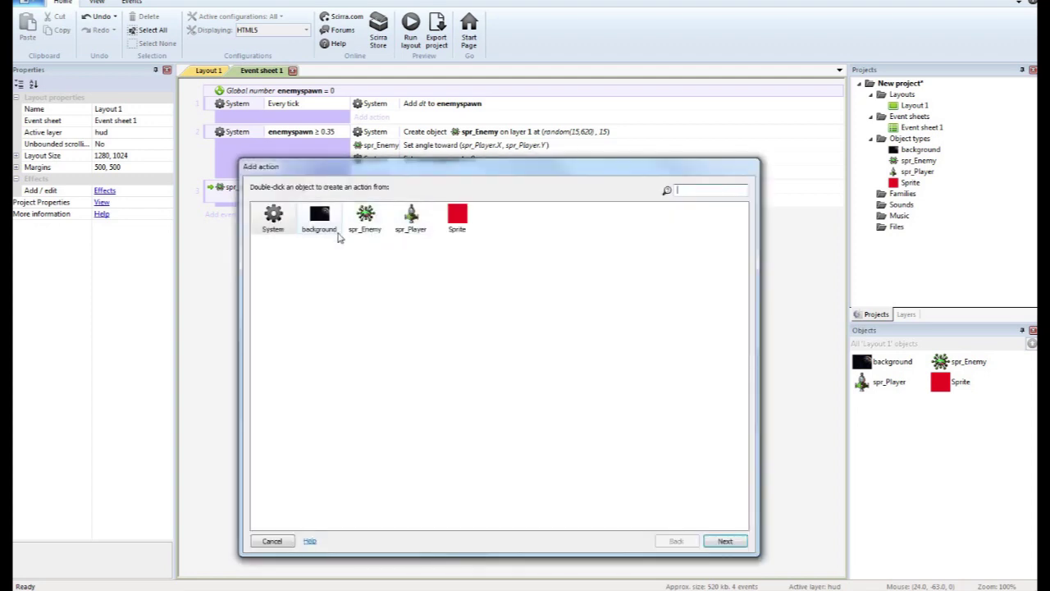
{"action": "double_click", "coordinate": [410, 232]}
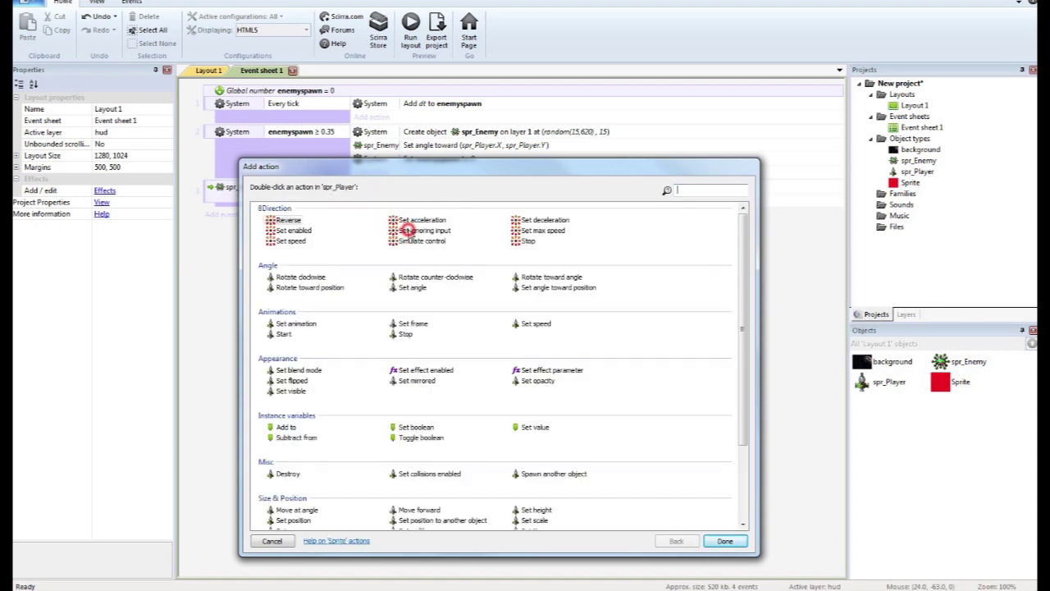
{"action": "double_click", "coordinate": [302, 438]}
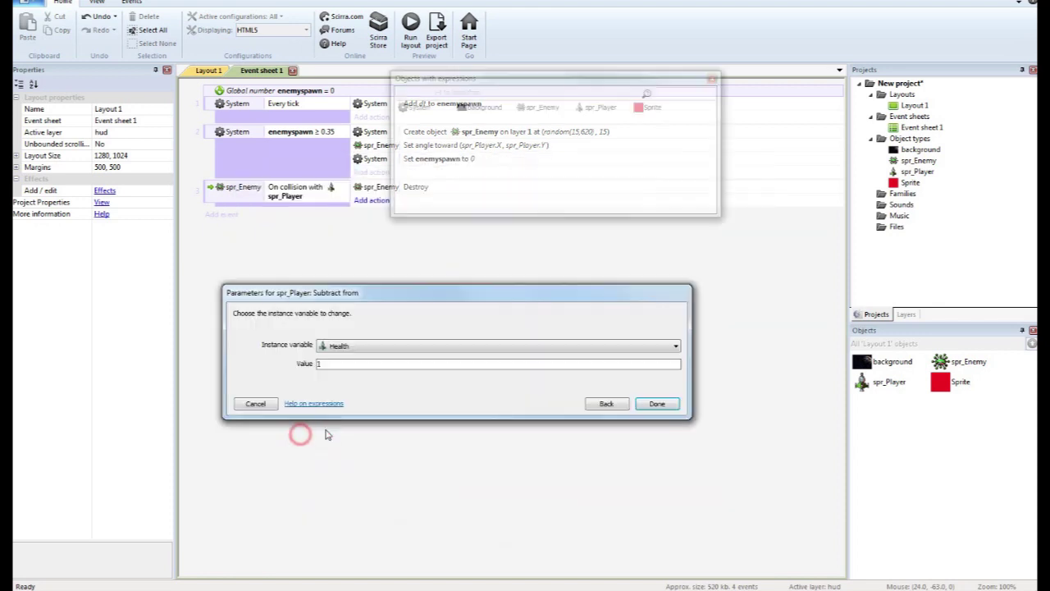
{"action": "left_click", "coordinate": [336, 362]}
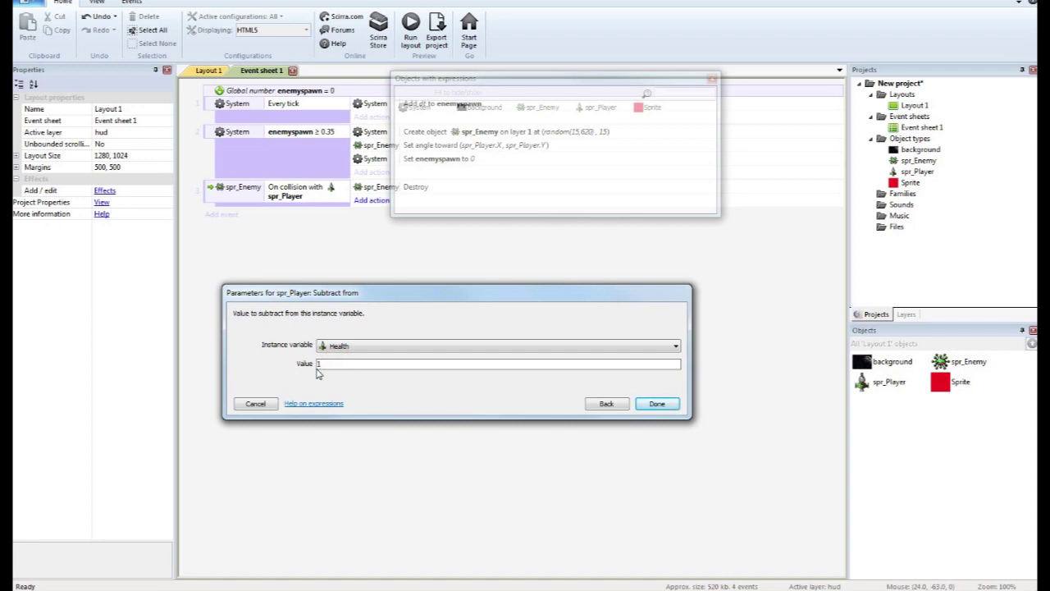
{"action": "left_click", "coordinate": [658, 404]}
{"action": "left_click", "coordinate": [455, 246]}
{"action": "left_click", "coordinate": [370, 214]}
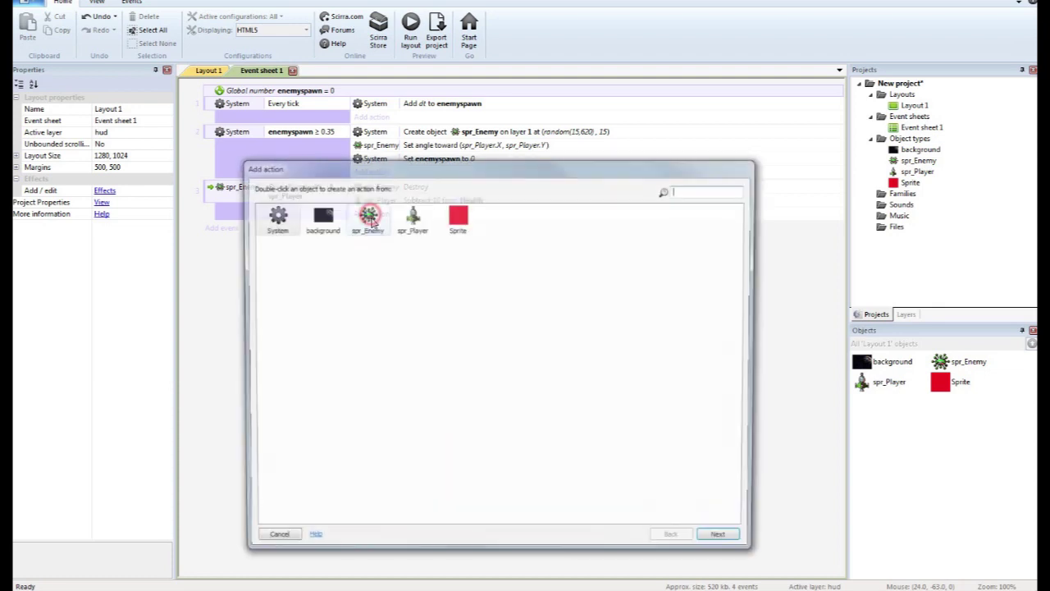
Add a collision action setting the red Sprite's width to spr_Player.Health
{"action": "double_click", "coordinate": [456, 223]}
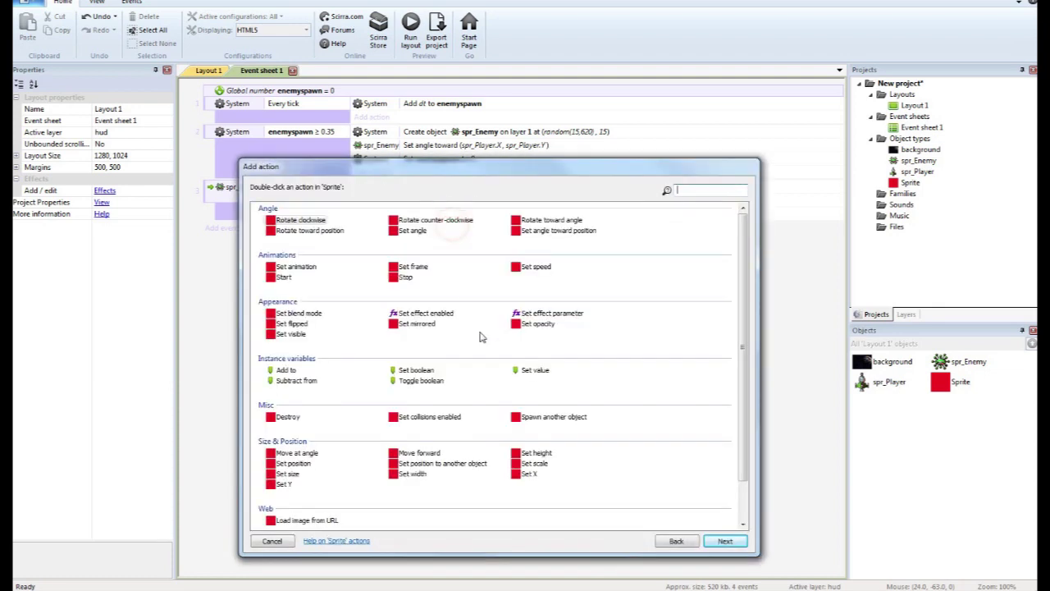
{"action": "double_click", "coordinate": [414, 473]}
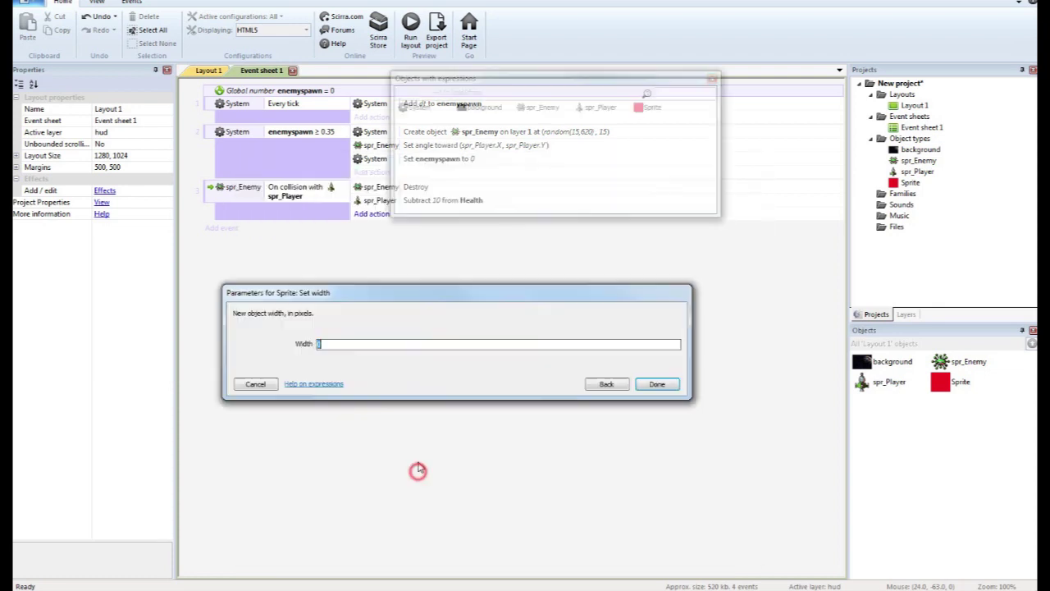
{"action": "left_click", "coordinate": [348, 344]}
{"action": "double_click", "coordinate": [584, 110]}
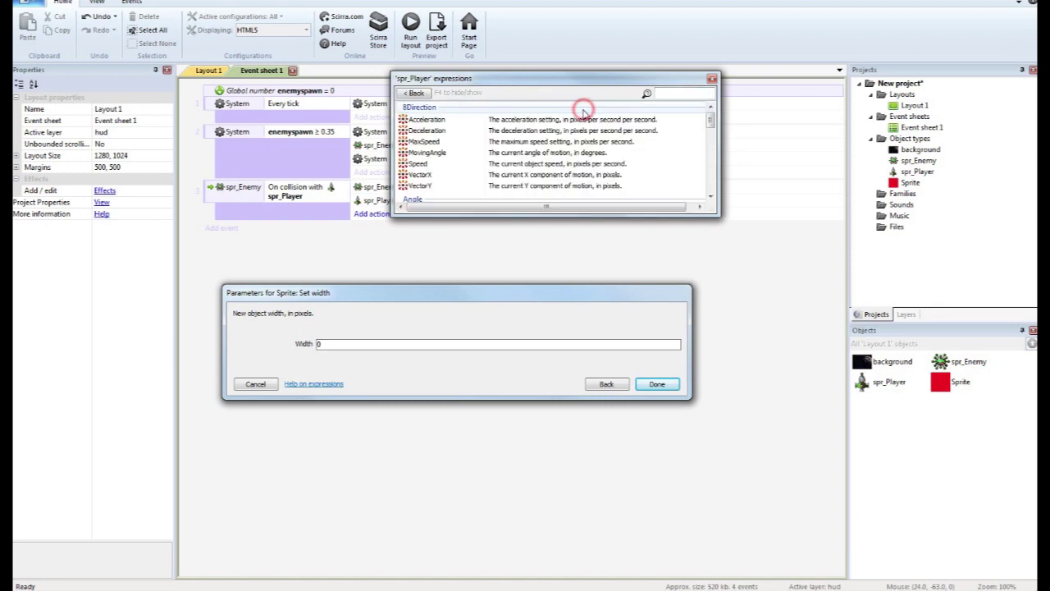
{"action": "left_click_drag", "start_coordinate": [710, 120], "coordinate": [711, 151]}
{"action": "double_click", "coordinate": [461, 155]}
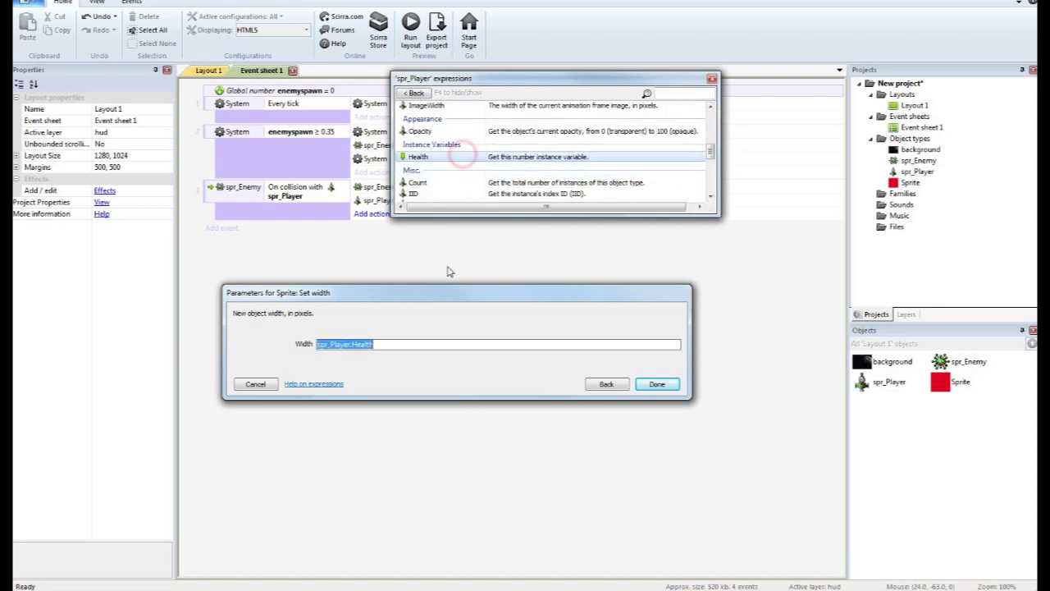
{"action": "left_click", "coordinate": [657, 384]}
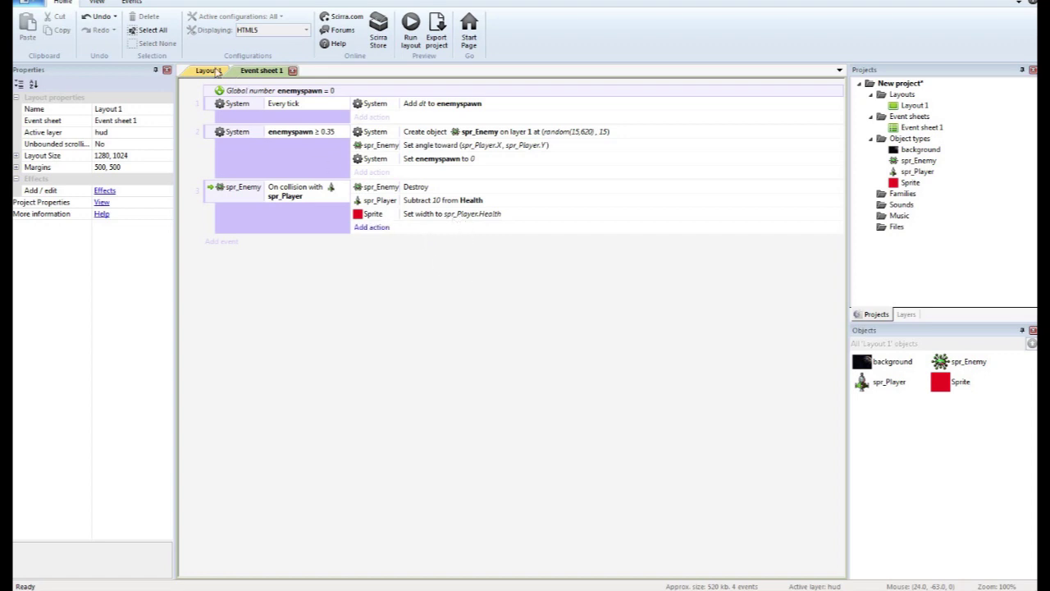
Preview Layout 1 in Chrome, steer the ship with the arrow keys, then close the preview
{"action": "left_click", "coordinate": [217, 71]}
{"action": "left_click", "coordinate": [410, 25]}
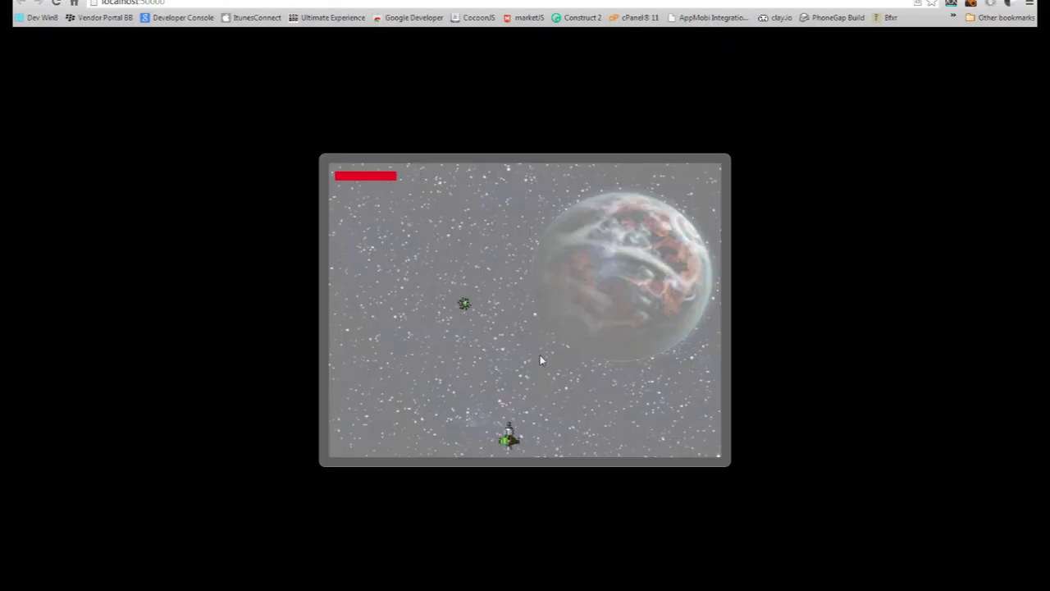
{"action": "key", "text": "Right"}
{"action": "key", "text": "Left"}
{"action": "key", "text": "Right"}
{"action": "key", "text": "Left"}
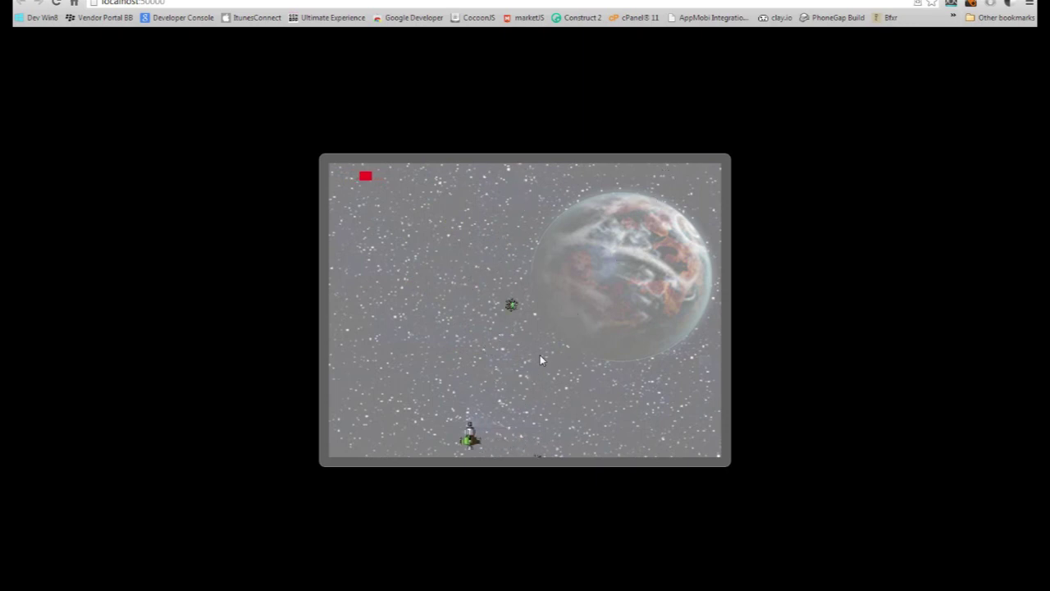
{"action": "key", "text": "ctrl+w"}
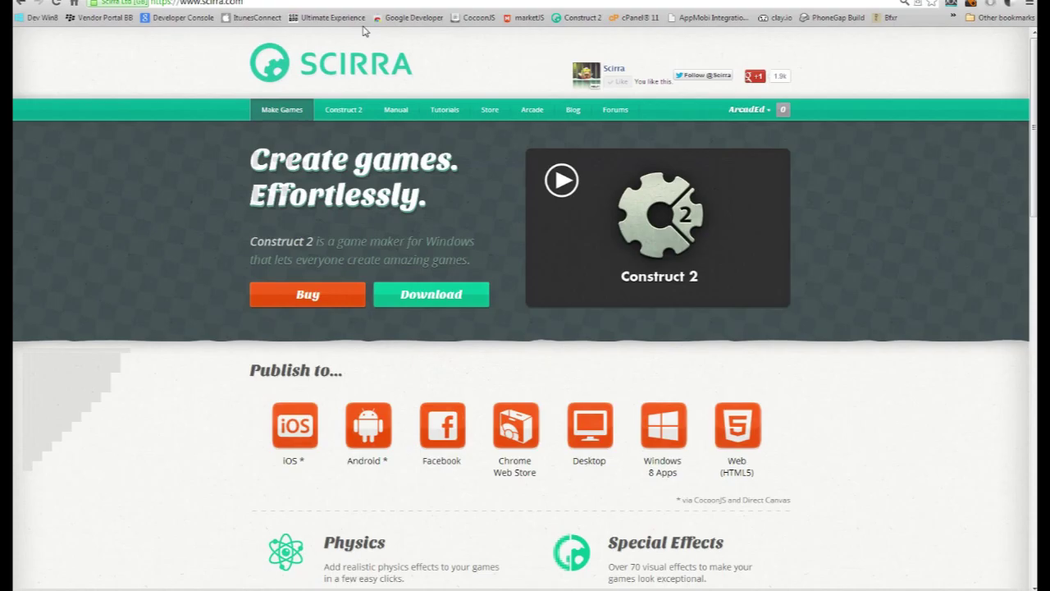
{"action": "key", "text": "alt+Tab"}
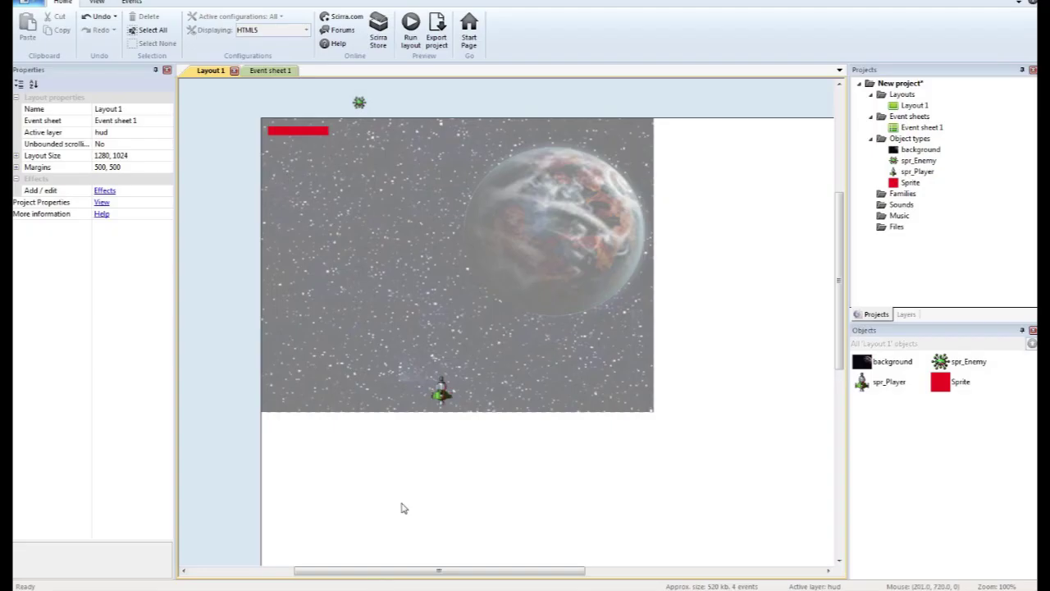
Set the red health bar's image origin X to 0, at its left edge
{"action": "left_click", "coordinate": [297, 137]}
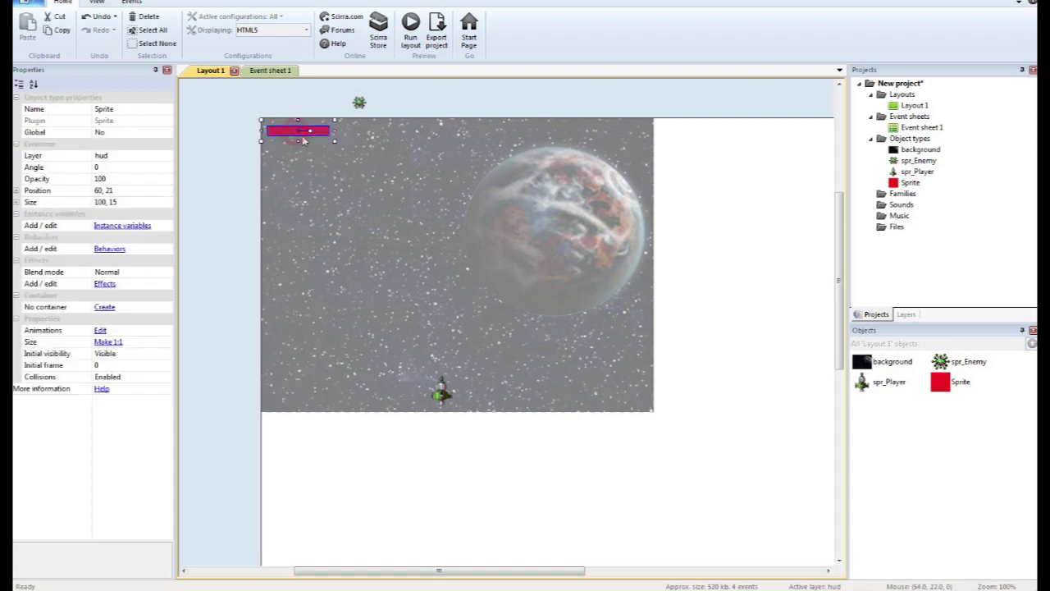
{"action": "double_click", "coordinate": [284, 133]}
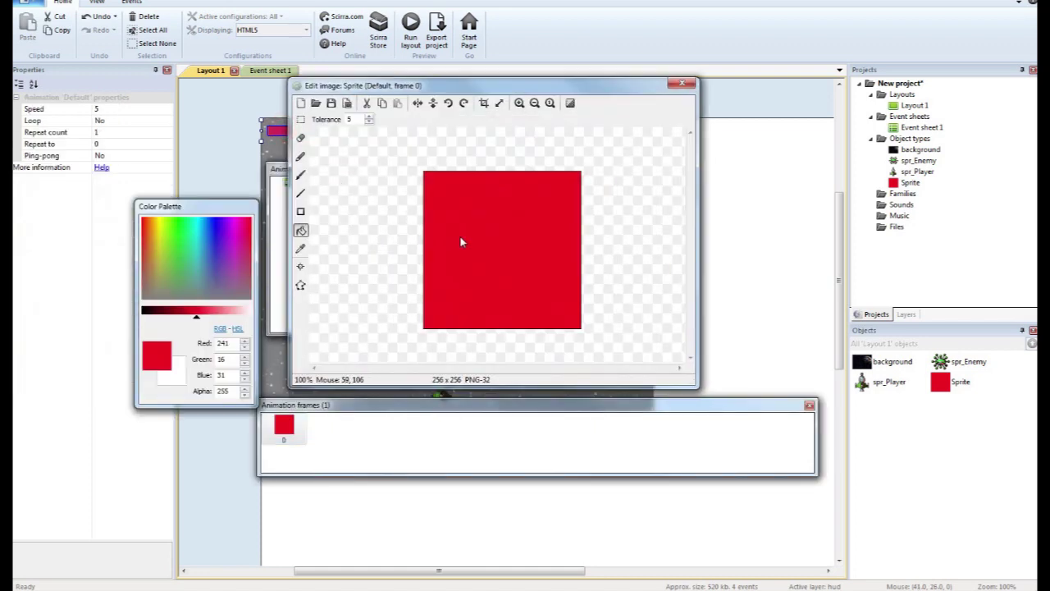
{"action": "left_click", "coordinate": [301, 267]}
{"action": "double_click", "coordinate": [352, 120]}
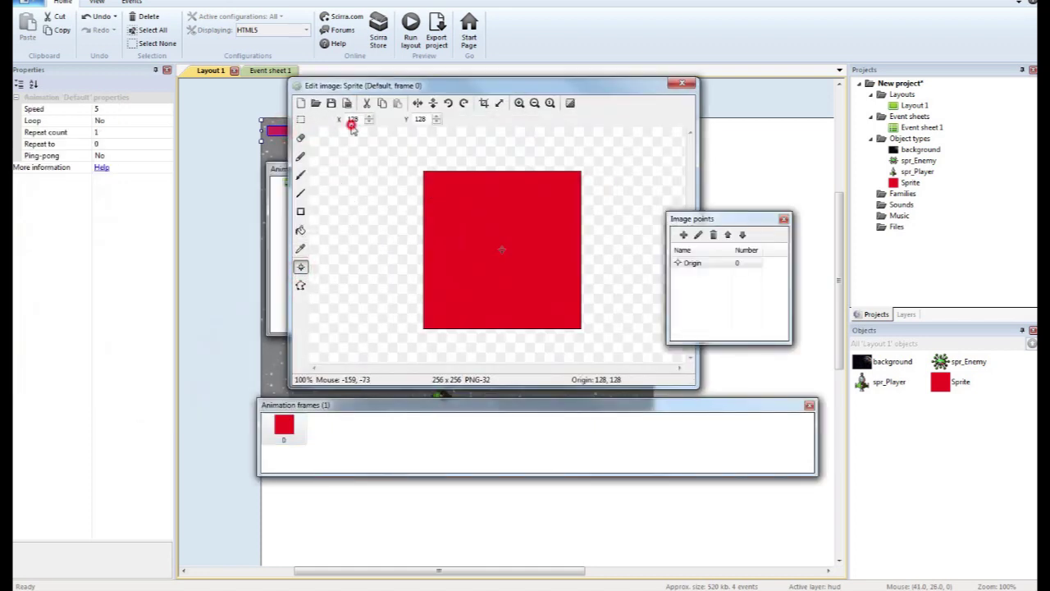
{"action": "type", "text": "0"}
{"action": "left_click", "coordinate": [681, 86]}
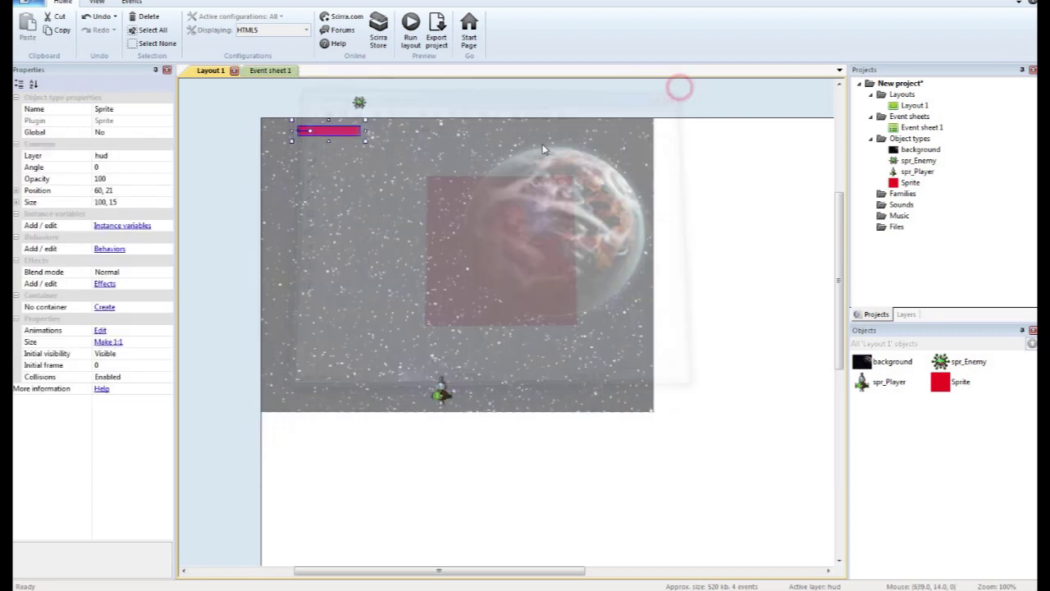
Move the health bar to 13, 22 on the layout and run the preview again
{"action": "left_click_drag", "start_coordinate": [329, 136], "coordinate": [301, 137]}
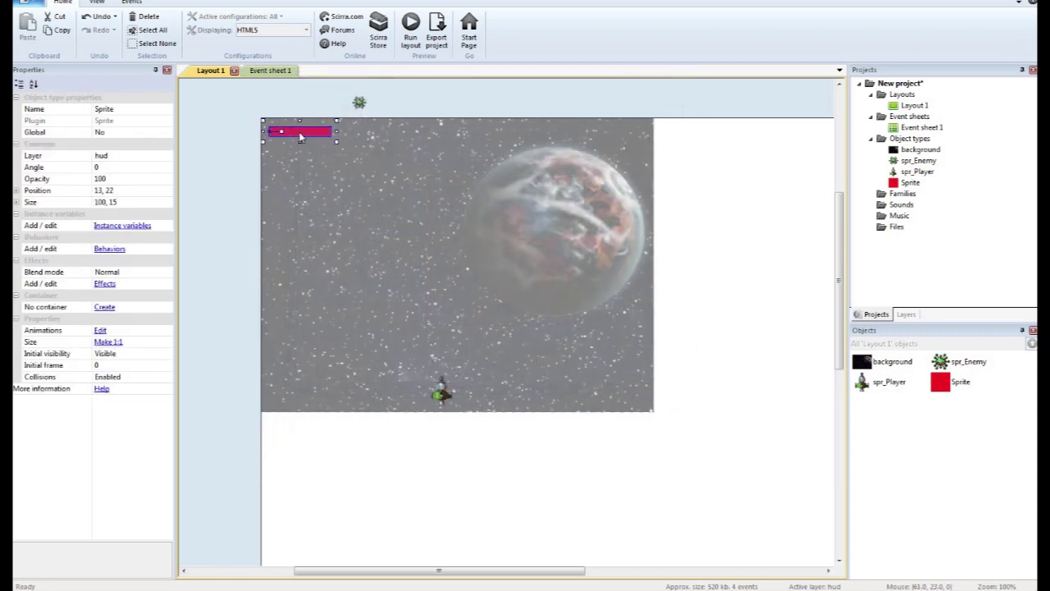
{"action": "left_click", "coordinate": [232, 133]}
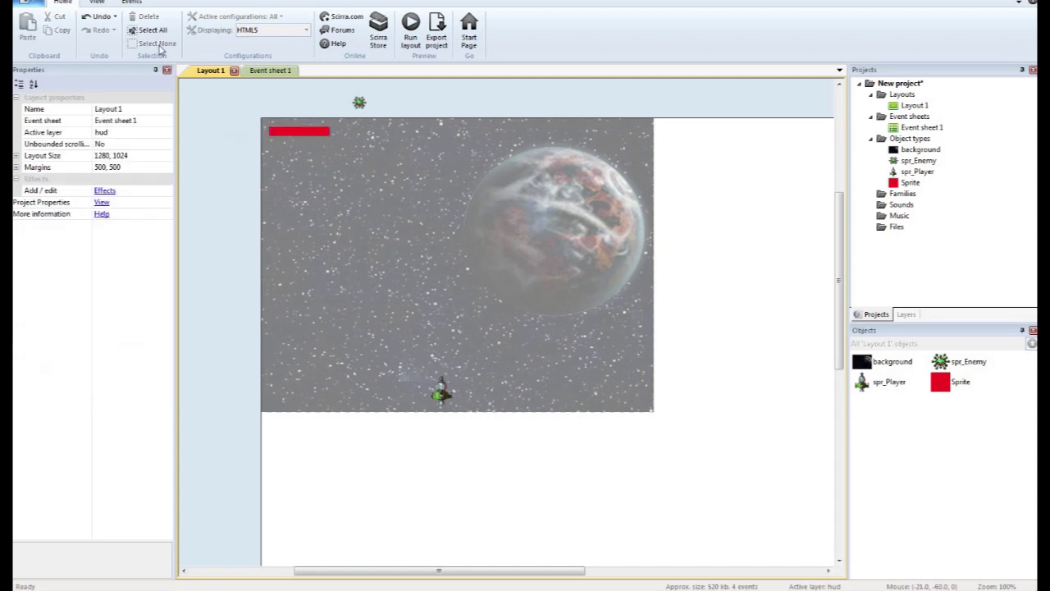
{"action": "left_click", "coordinate": [113, 7]}
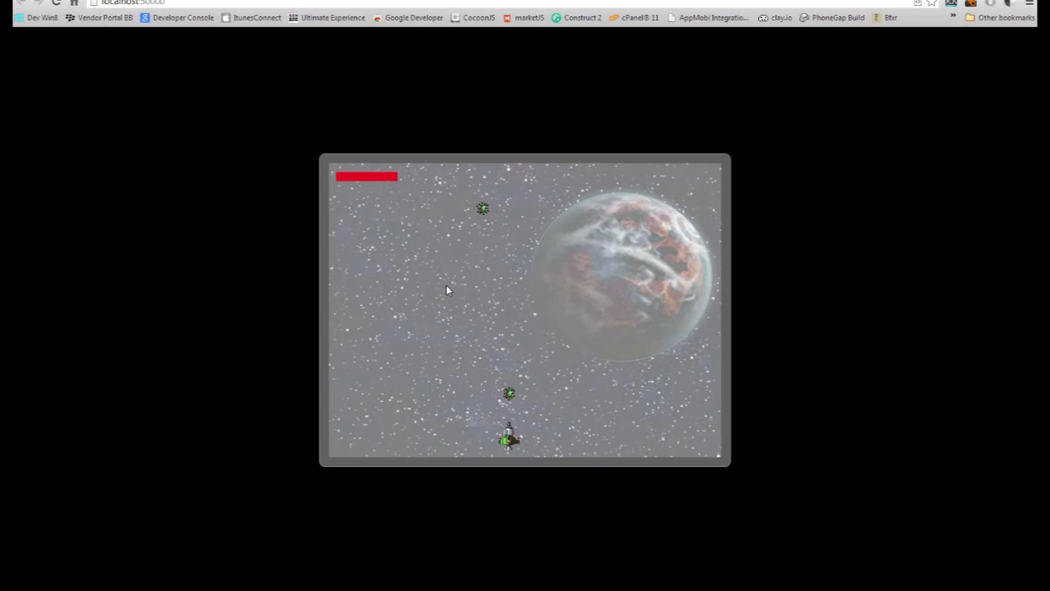
Fly the ship left and right to watch the bar shrink from its right end, then view Event sheet 1
{"action": "key", "text": "Left"}
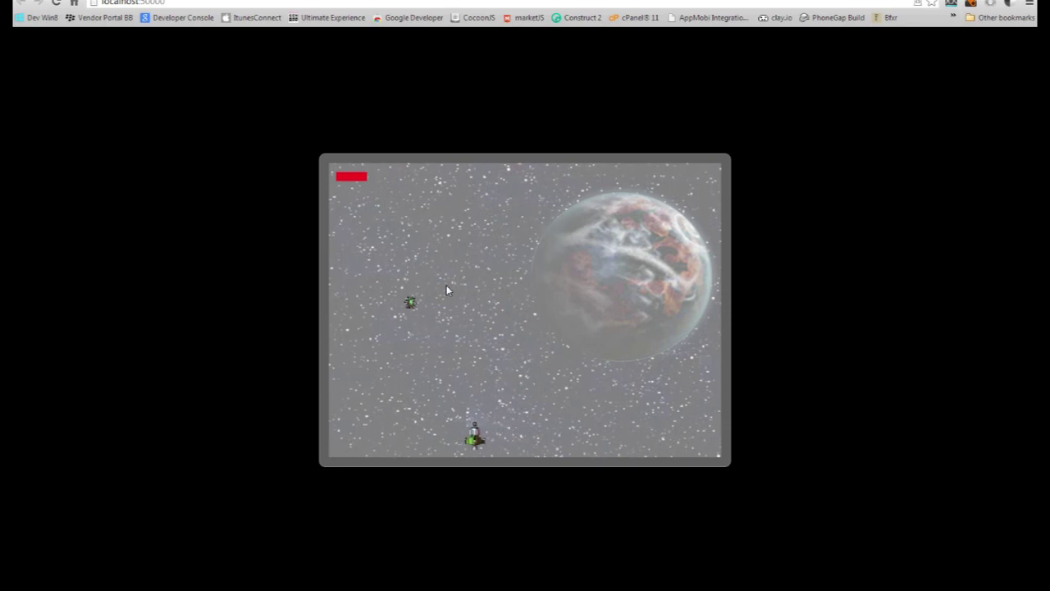
{"action": "key", "text": "Right"}
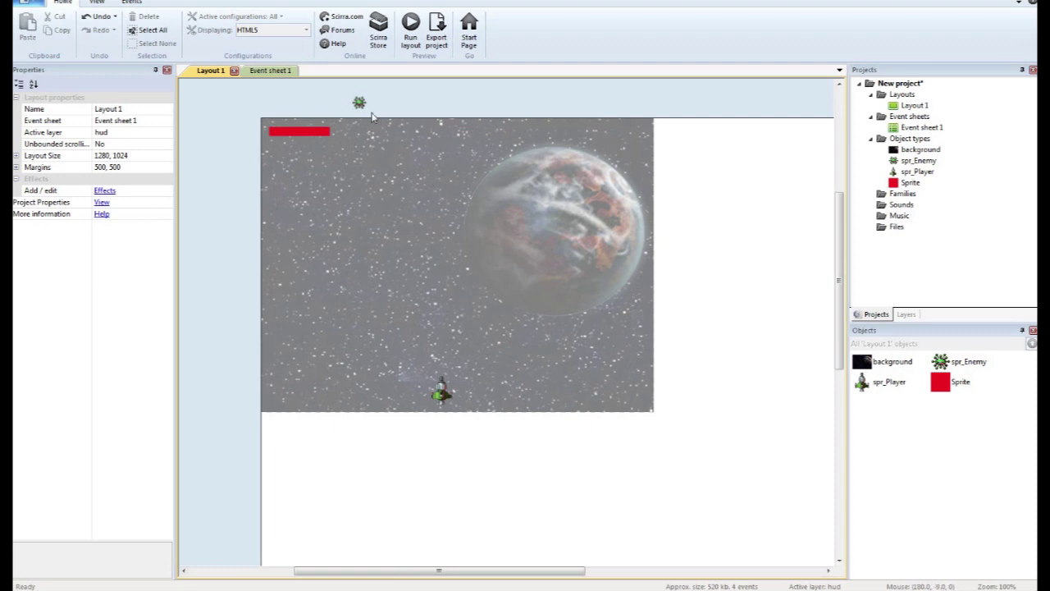
{"action": "left_click", "coordinate": [273, 70]}
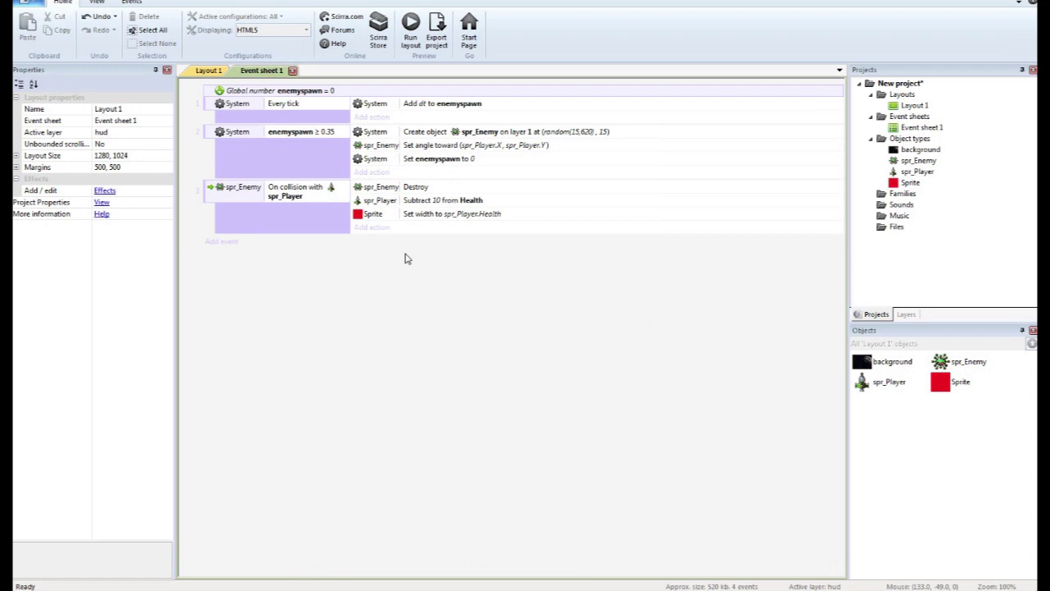